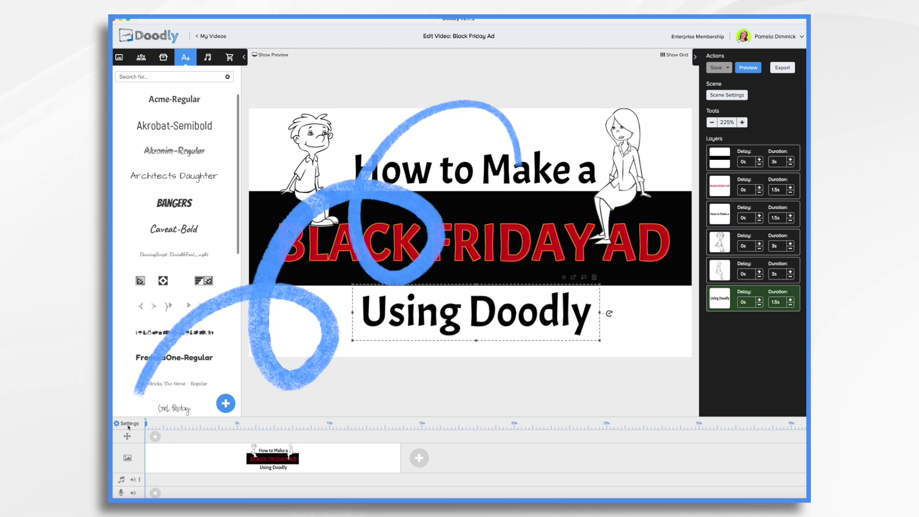
# Set the video's resolution to the Facebook & Instagram preset and apply the video settings.
pyautogui.click(128, 426)
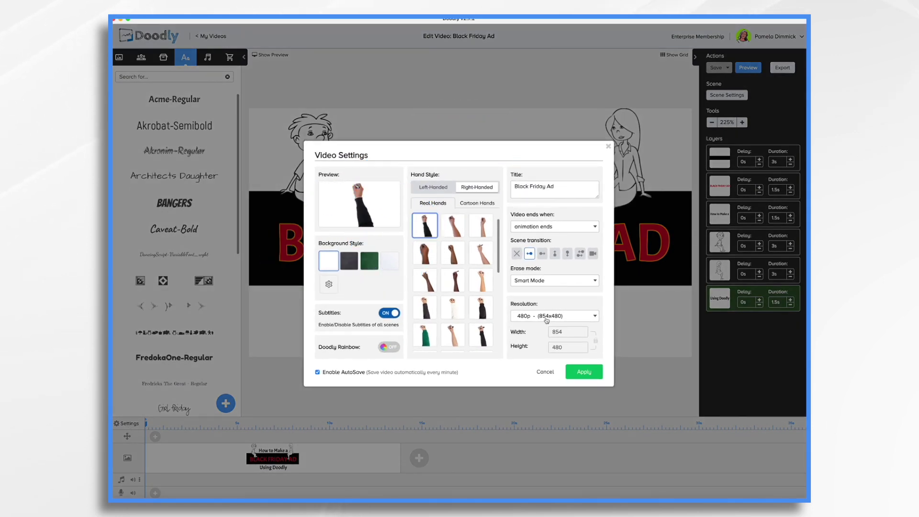
pyautogui.click(557, 318)
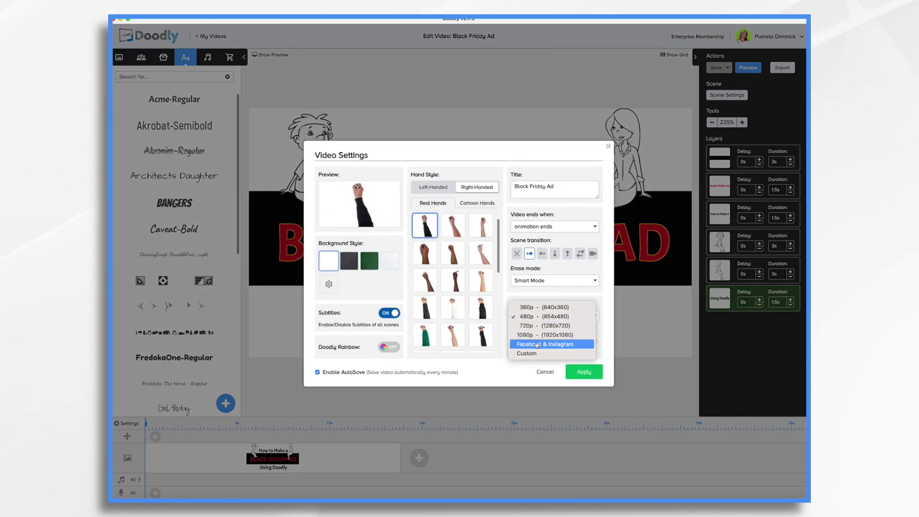
pyautogui.click(536, 344)
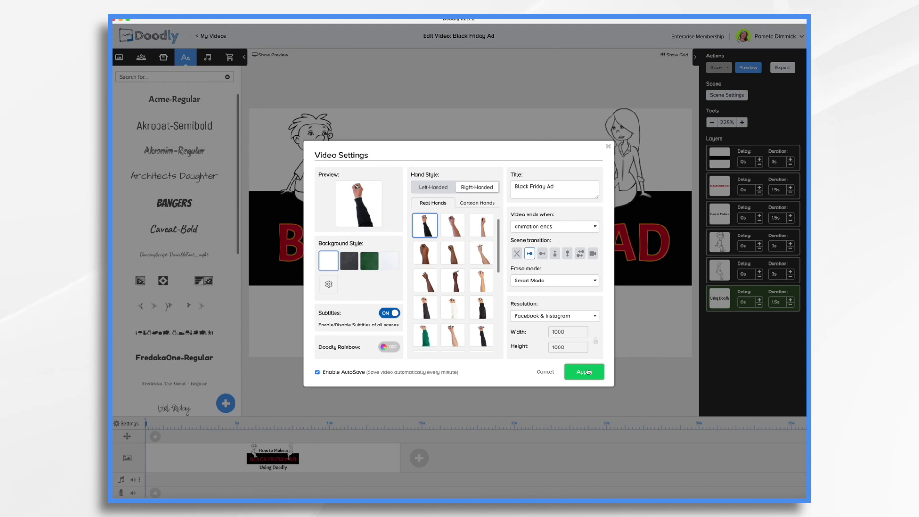
pyautogui.click(586, 371)
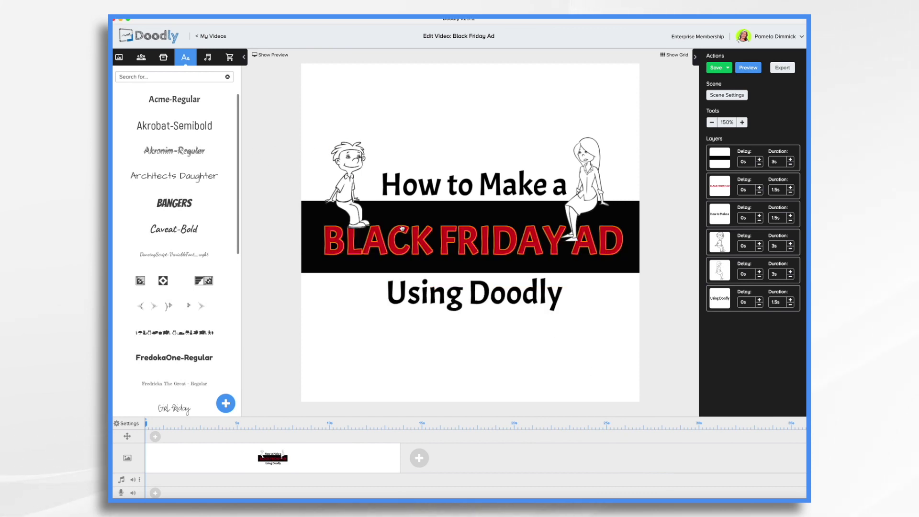
# Delete all existing text, characters and shapes from the scene.
pyautogui.press('super+a')
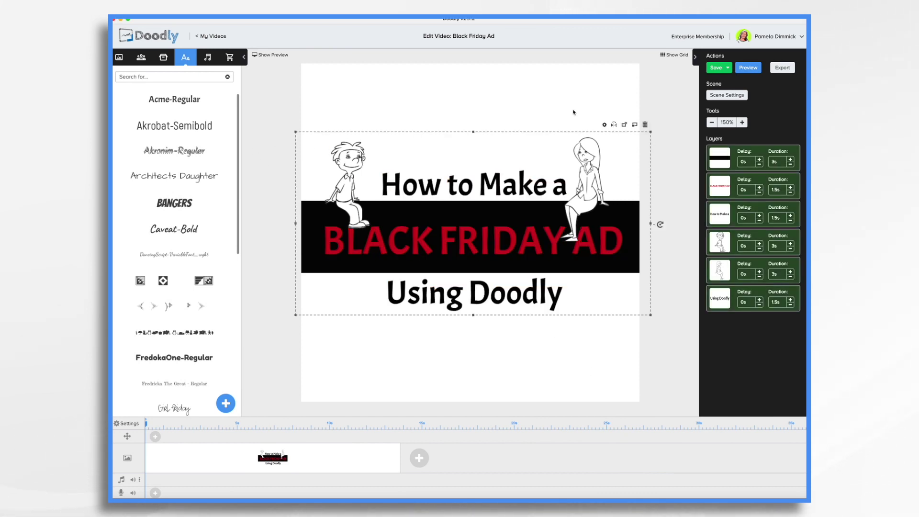
pyautogui.click(644, 125)
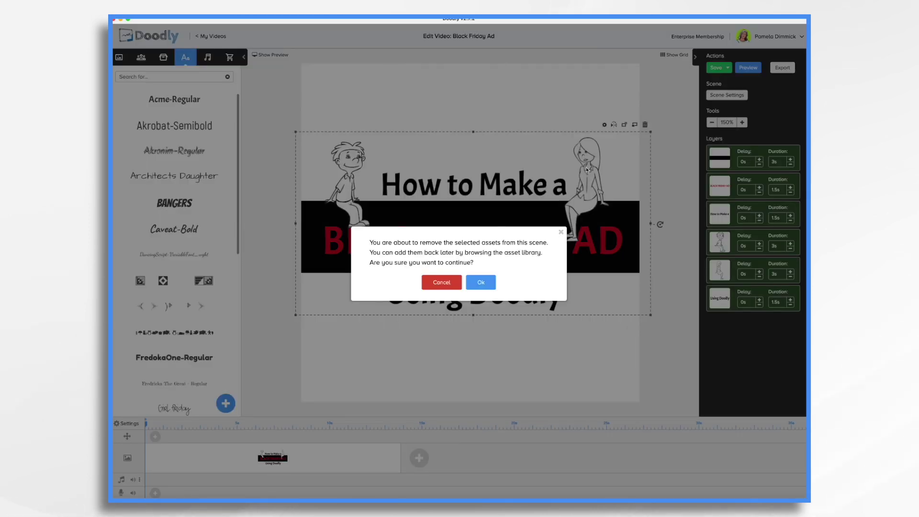
pyautogui.click(482, 283)
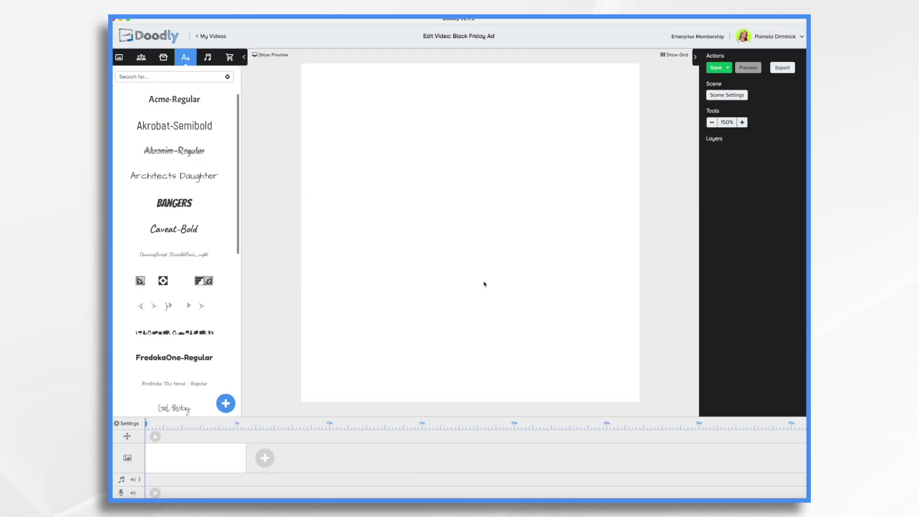
# Add the imported seamless coffee-pattern image to the scene and enlarge it to cover the whole canvas as a background.
pyautogui.click(164, 58)
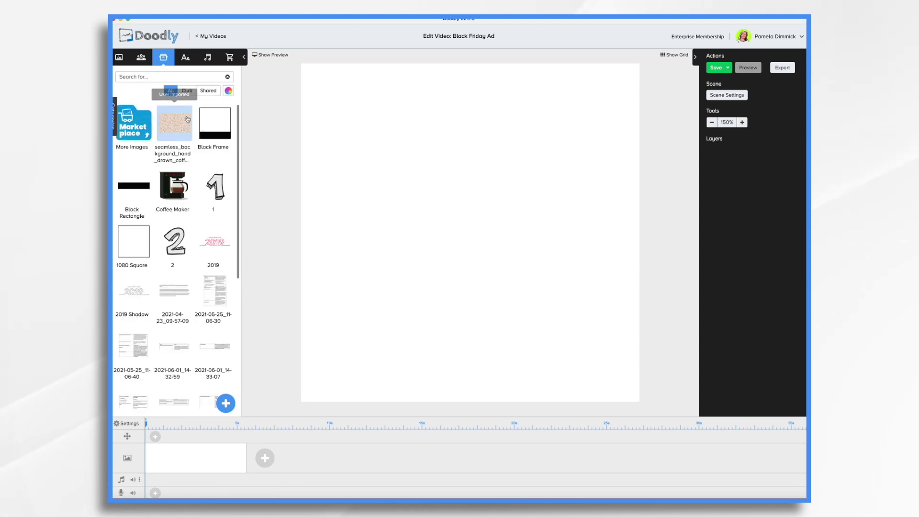
pyautogui.moveTo(187, 119); pyautogui.dragTo(443, 164)
pyautogui.moveTo(401, 143); pyautogui.dragTo(383, 123)
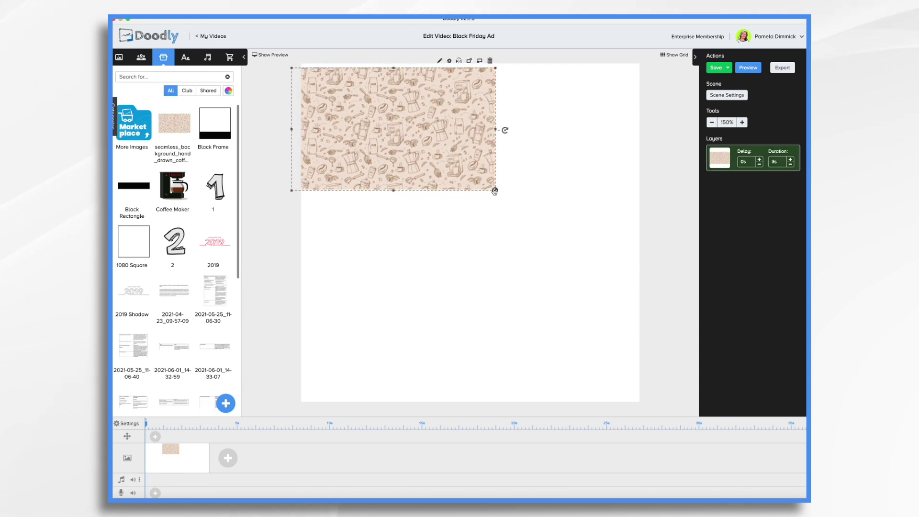
pyautogui.moveTo(494, 190); pyautogui.dragTo(669, 342)
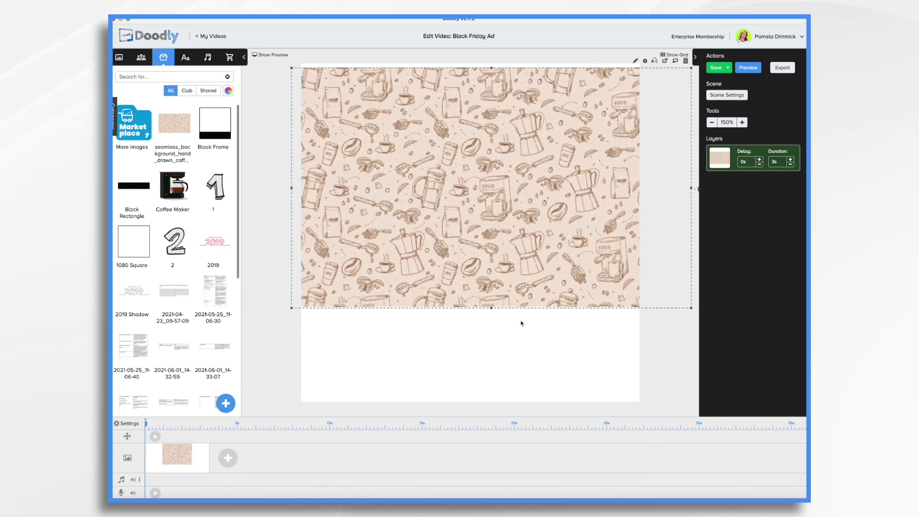
pyautogui.moveTo(492, 309); pyautogui.dragTo(498, 390)
# Add the Black Frame image without replacing the background, and scale it to fit the edges of the square canvas.
pyautogui.moveTo(215, 123); pyautogui.dragTo(451, 188)
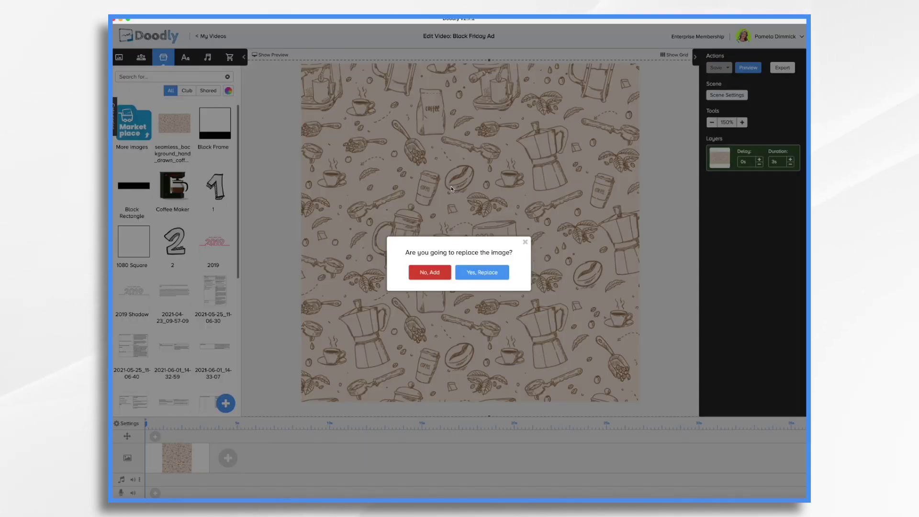
pyautogui.click(433, 272)
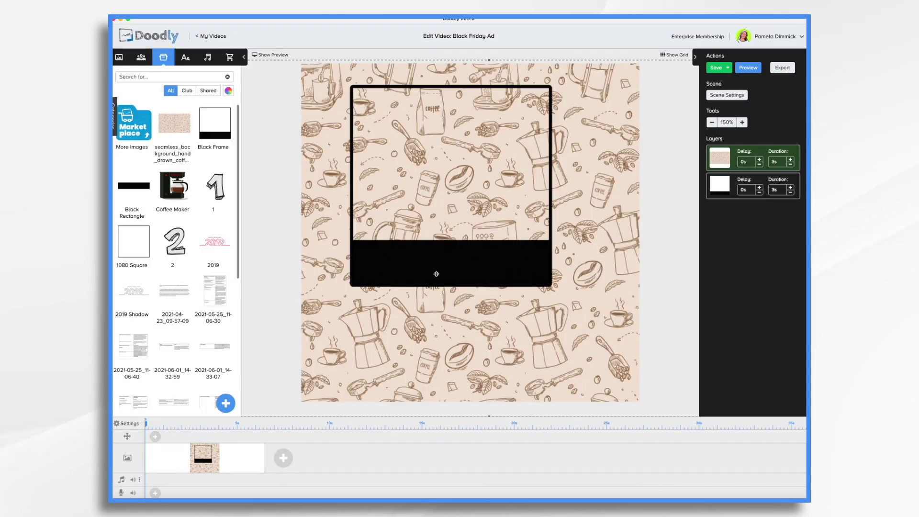
pyautogui.moveTo(458, 270); pyautogui.dragTo(409, 246)
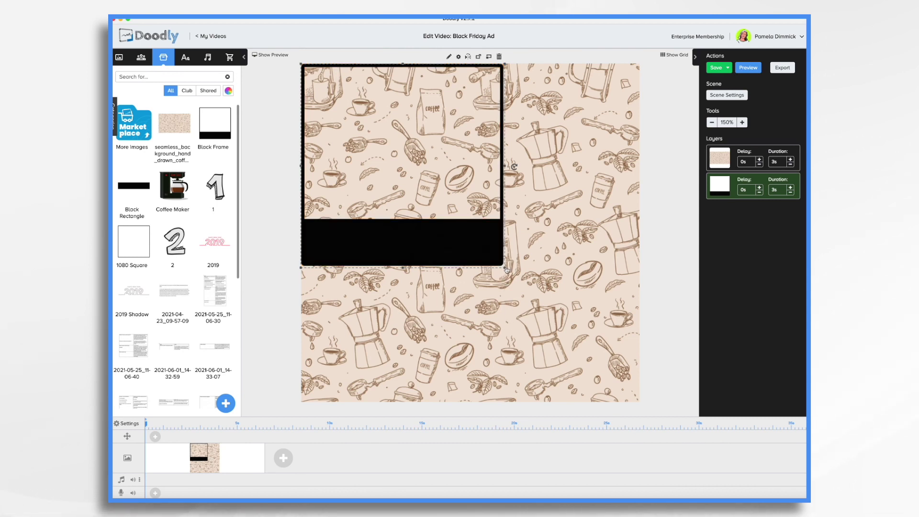
pyautogui.moveTo(505, 269); pyautogui.dragTo(642, 401)
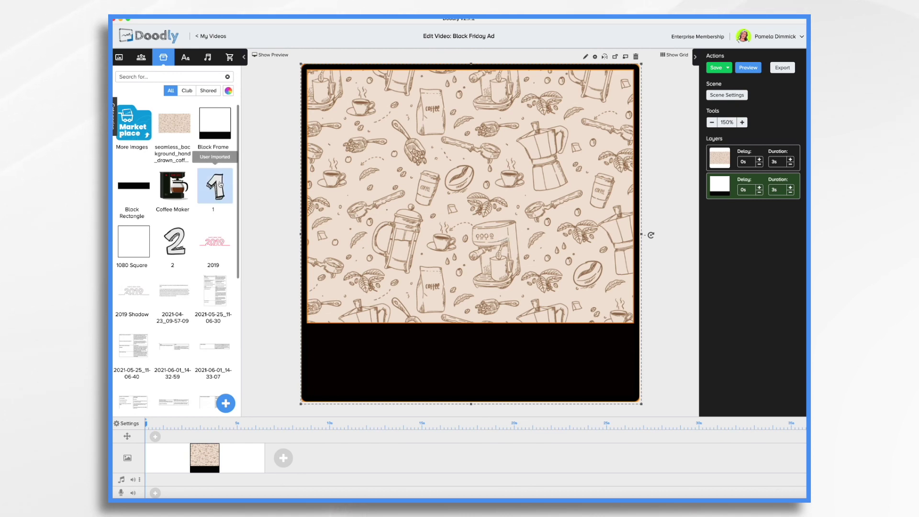
# Add the Coffee Maker image as a new asset, enlarged and centred inside the frame above the black band.
pyautogui.moveTo(166, 187); pyautogui.dragTo(458, 218)
pyautogui.click(429, 272)
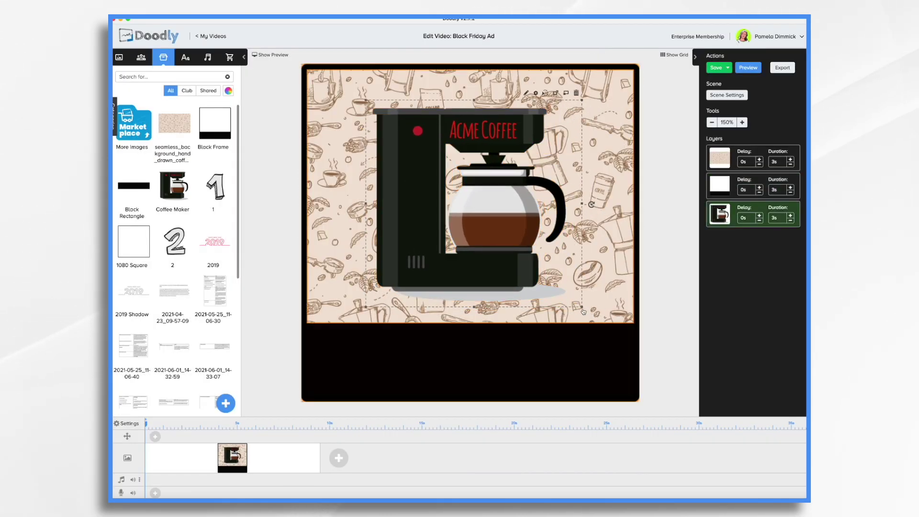
pyautogui.moveTo(394, 211); pyautogui.dragTo(397, 211)
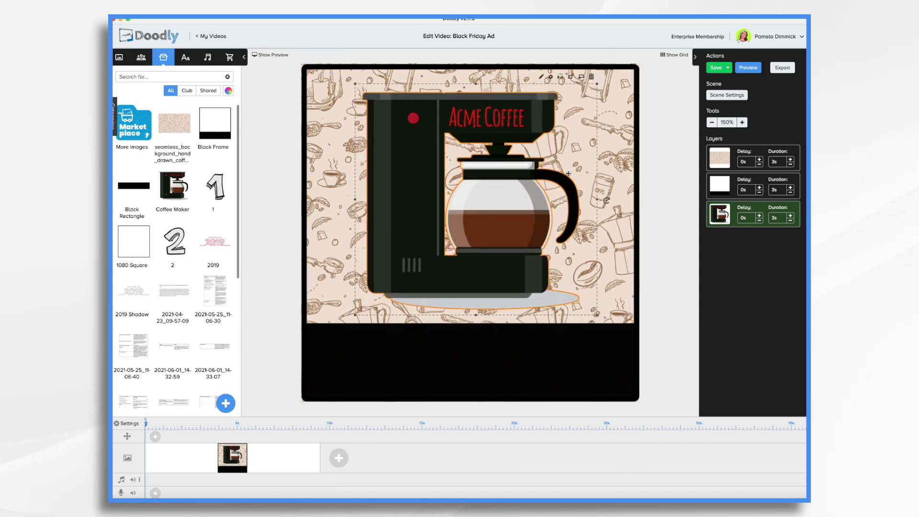
# Set the durations of the coffee-pattern background layer and the black frame layer to 0 seconds.
pyautogui.click(783, 163)
pyautogui.press('BackSpace')
pyautogui.press('BackSpace')
pyautogui.write('3s0')
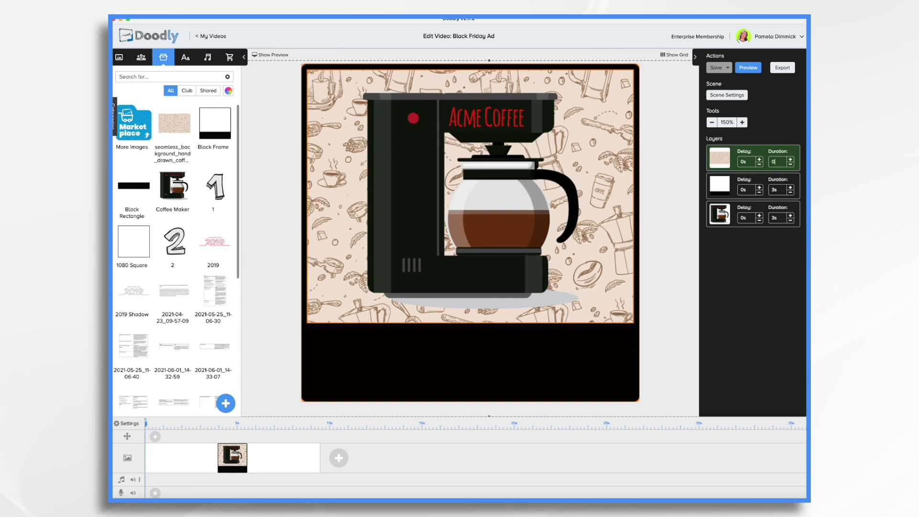
pyautogui.click(780, 190)
pyautogui.press('BackSpace')
pyautogui.press('BackSpace')
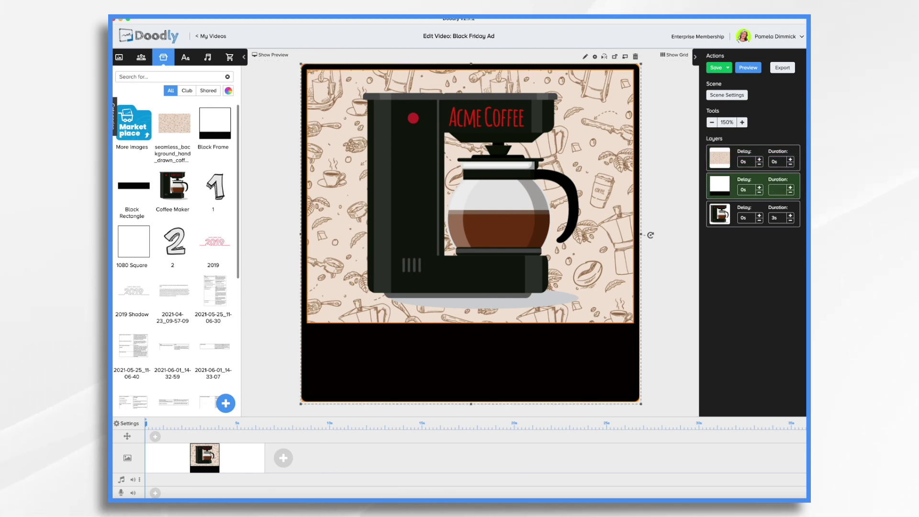
pyautogui.write('0')
pyautogui.press('Return')
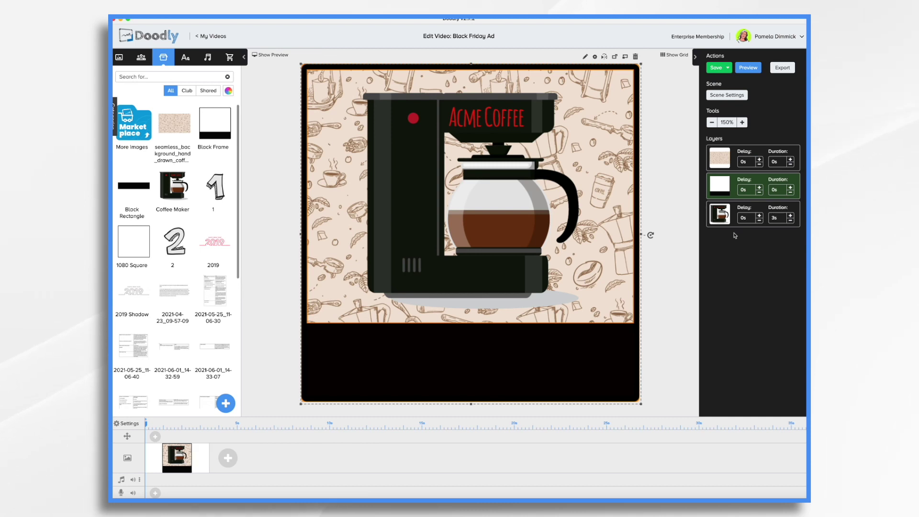
# Change the coffee maker asset's reveal mode to Fade and save the edited asset.
pyautogui.click(496, 227)
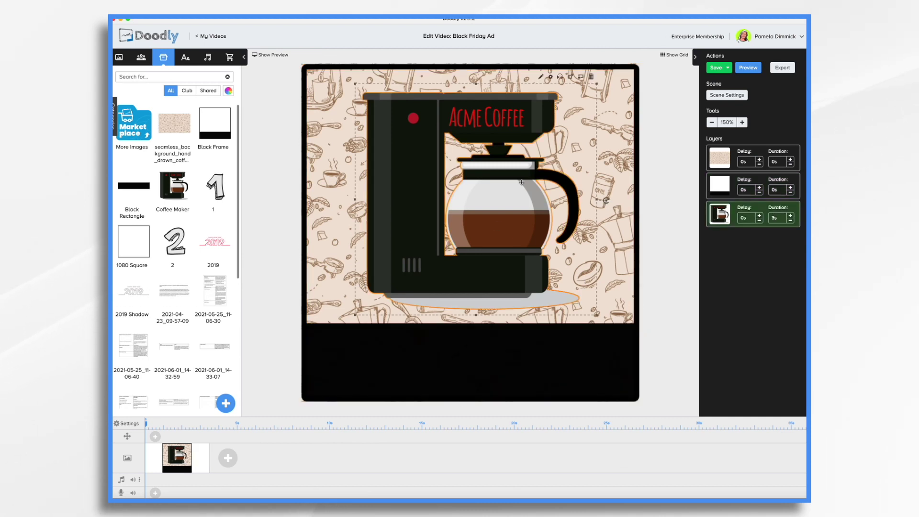
pyautogui.click(540, 77)
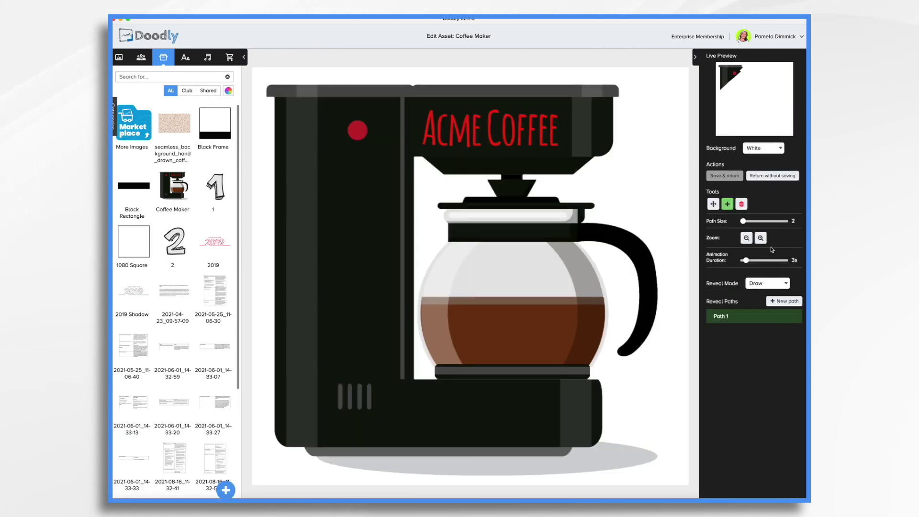
pyautogui.click(765, 283)
pyautogui.click(761, 294)
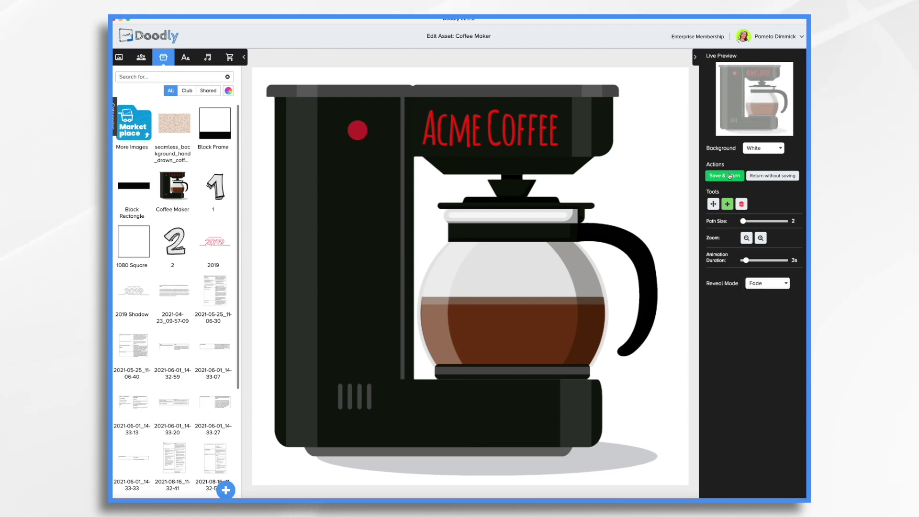
pyautogui.click(724, 175)
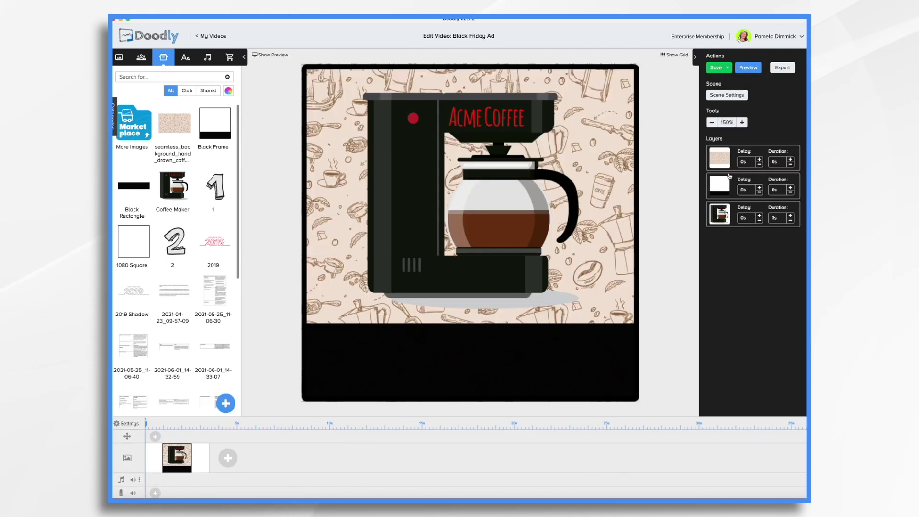
# In the video settings, turn erase mode off and choose the 2D cartoon hand with the red sleeve.
pyautogui.click(133, 421)
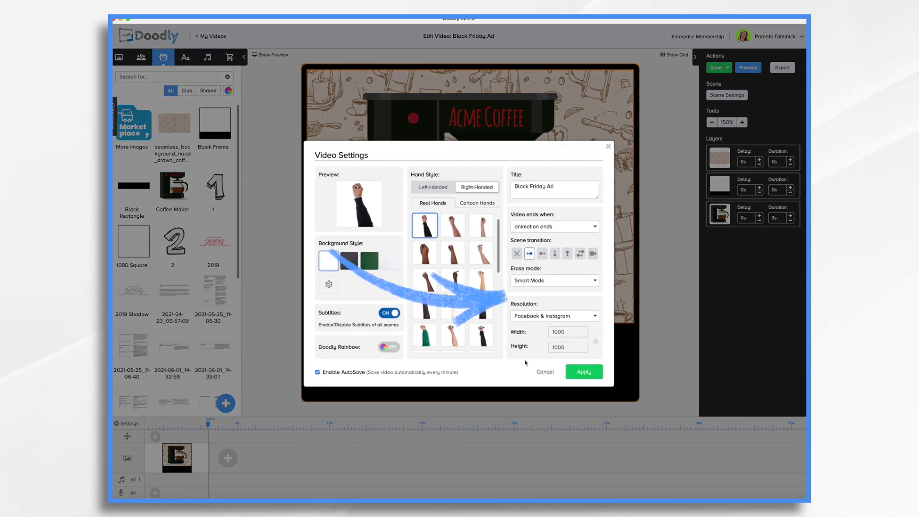
pyautogui.click(550, 280)
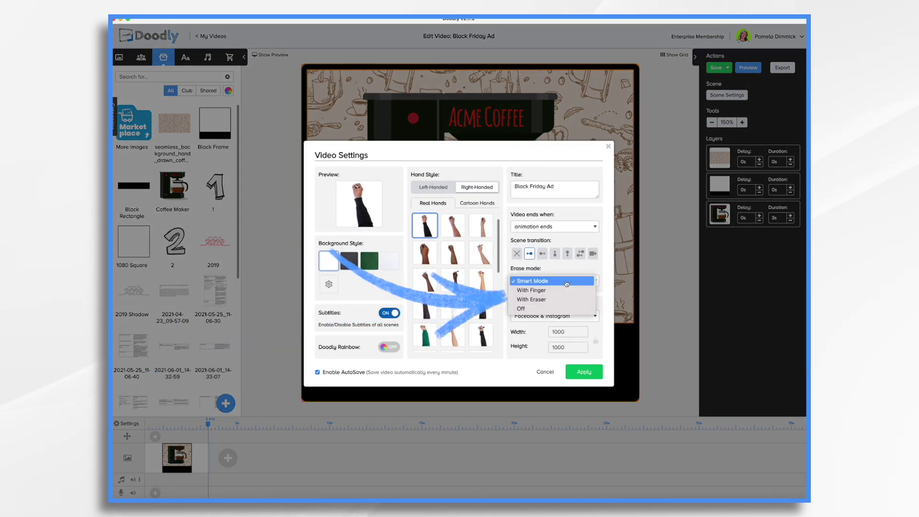
pyautogui.click(528, 309)
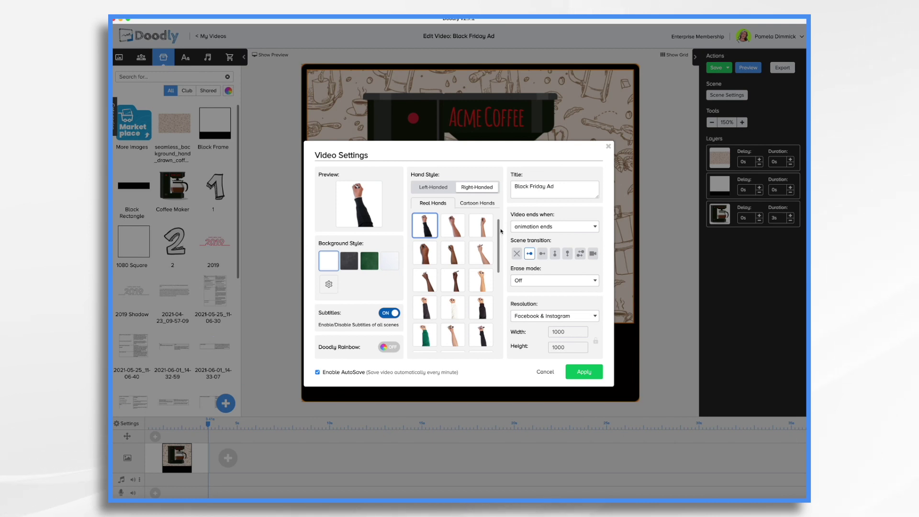
pyautogui.click(476, 205)
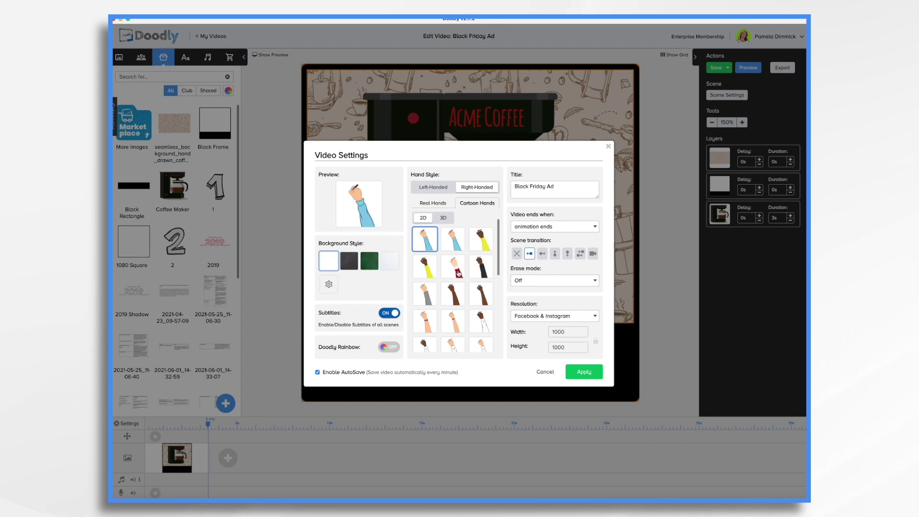
pyautogui.click(458, 273)
pyautogui.click(589, 372)
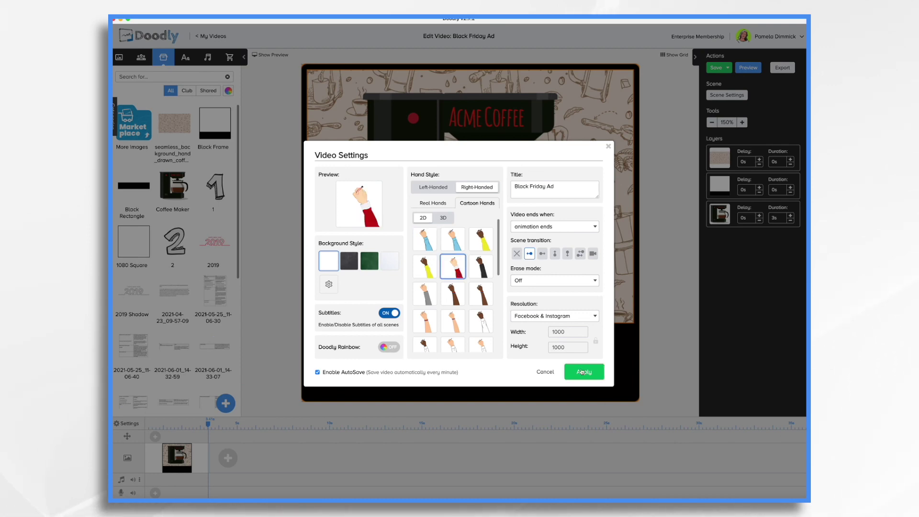
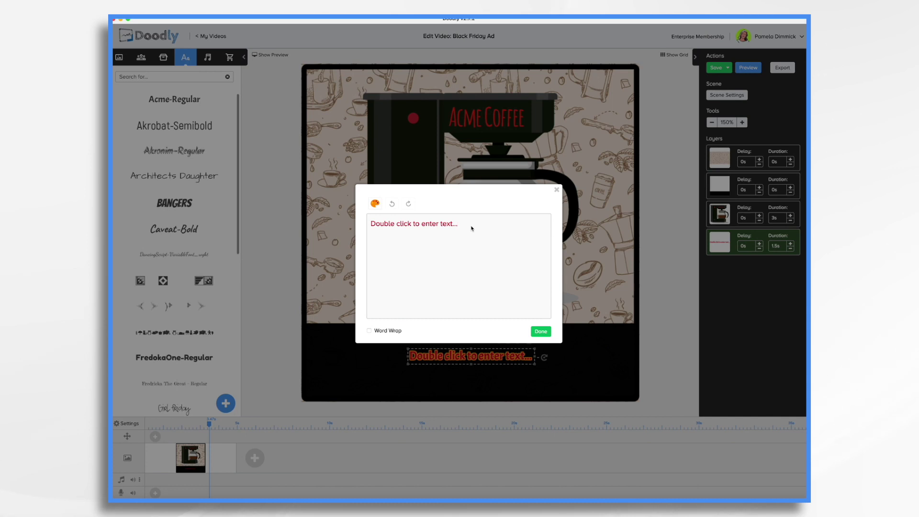
# Replace the placeholder text with "BLACK FRIDAY SALE", then enlarge and centre it in the upper part of the black band.
pyautogui.tripleClick(472, 229)
pyautogui.write('Bl')
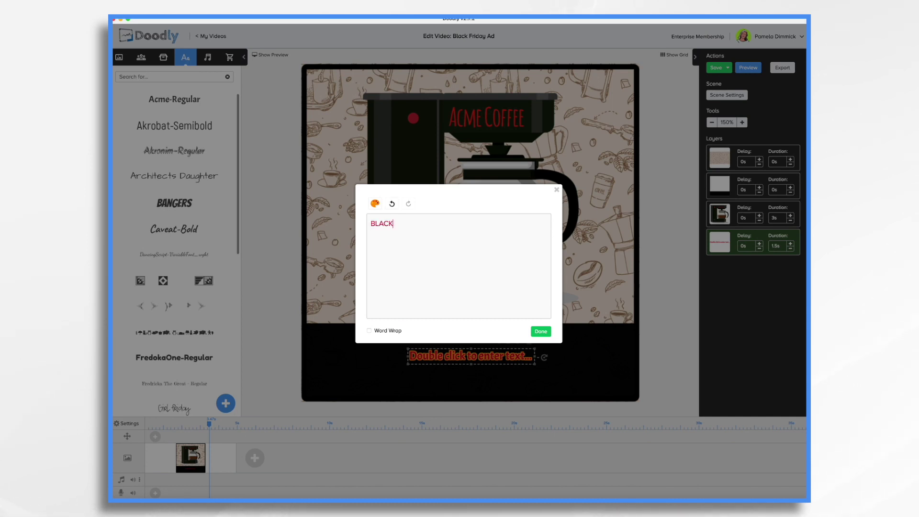
pyautogui.click(540, 331)
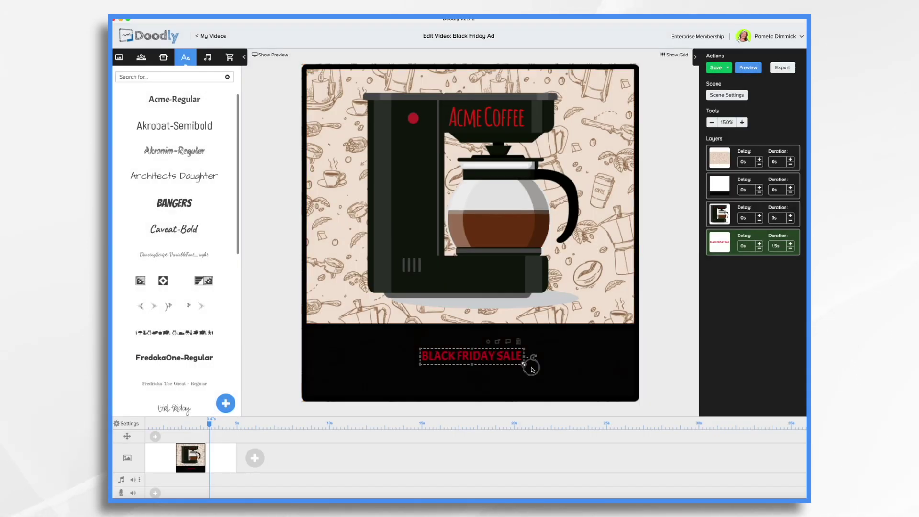
pyautogui.moveTo(534, 364); pyautogui.dragTo(658, 378)
pyautogui.moveTo(574, 364); pyautogui.dragTo(491, 347)
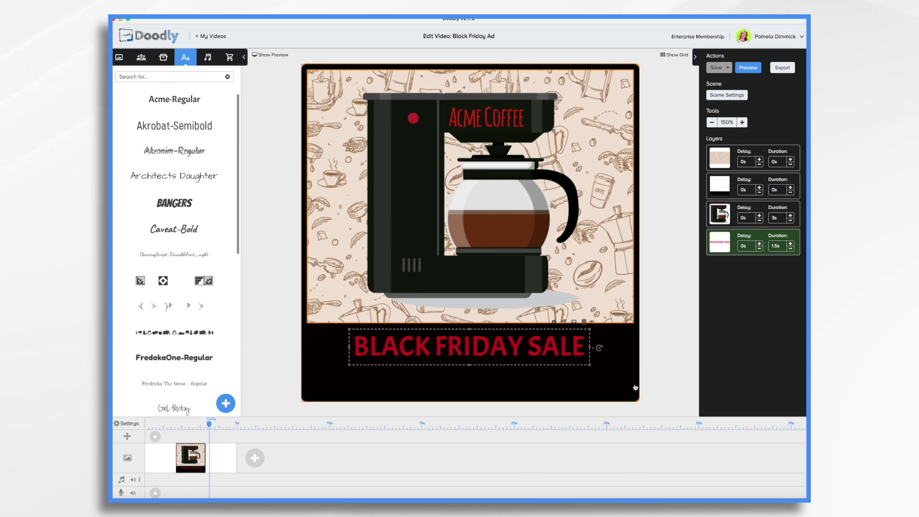
# Play the video preview to check the scene's animation, and close it.
pyautogui.click(753, 72)
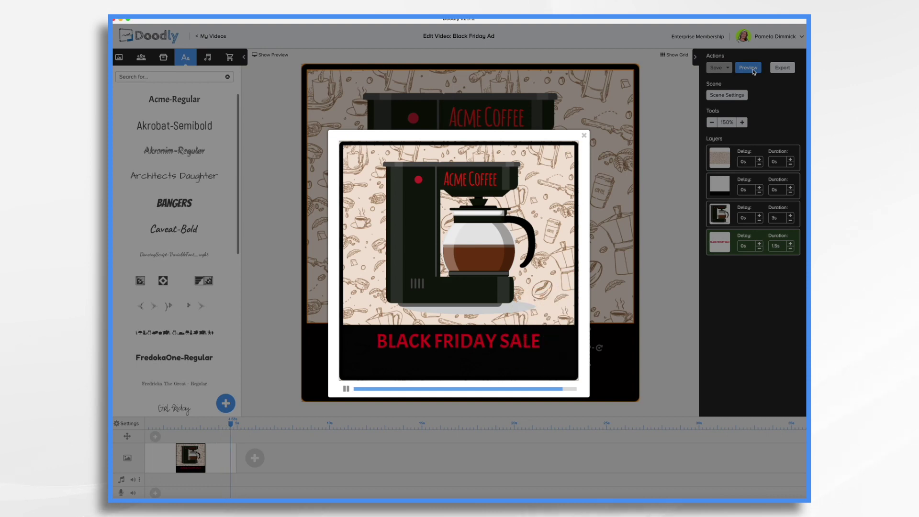
pyautogui.click(584, 136)
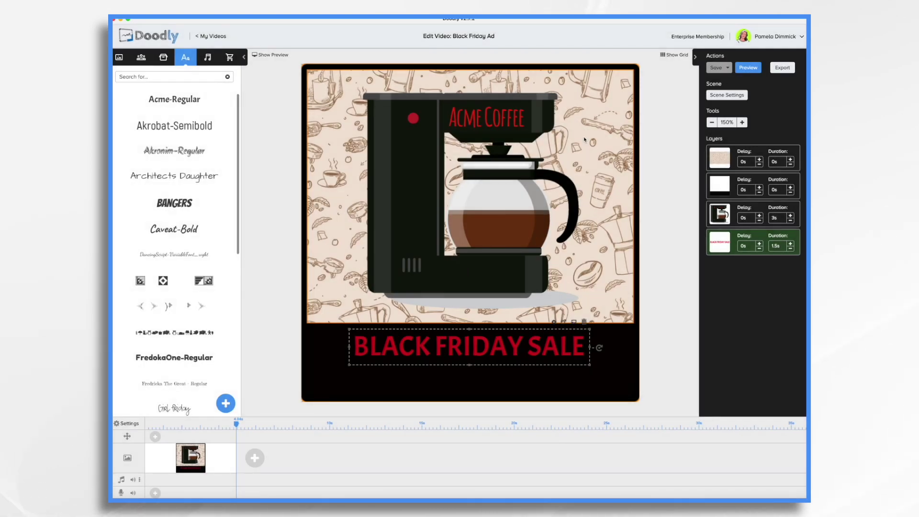
# Set the coffee maker's duration to 1s, then play the video preview to check the timing and close it.
pyautogui.click(421, 177)
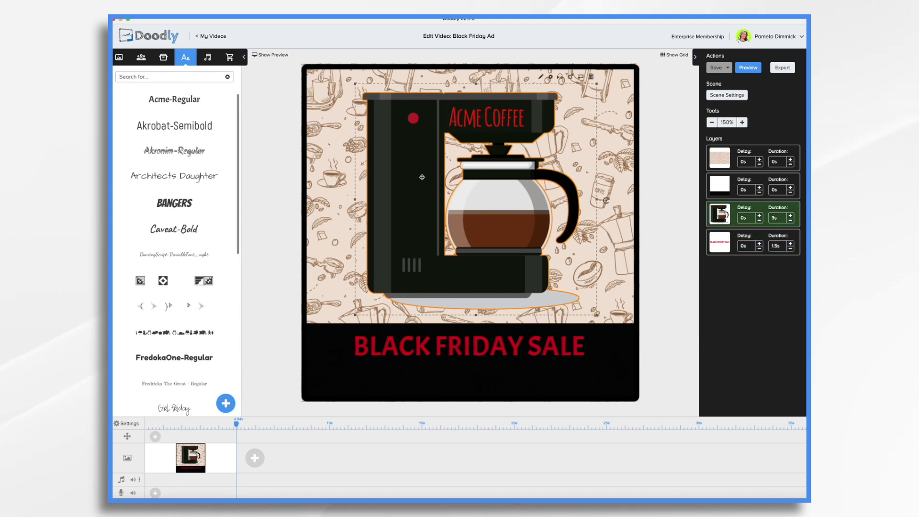
pyautogui.click(790, 221)
pyautogui.click(790, 221)
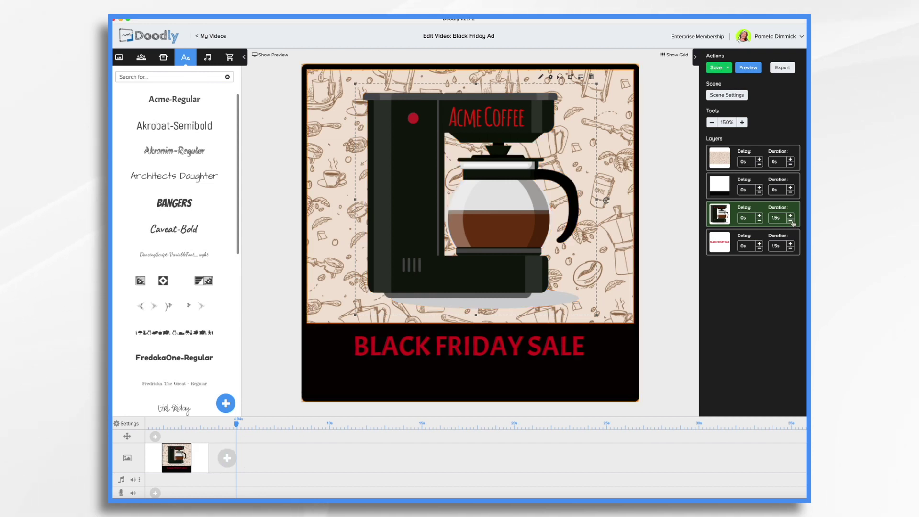
pyautogui.click(790, 221)
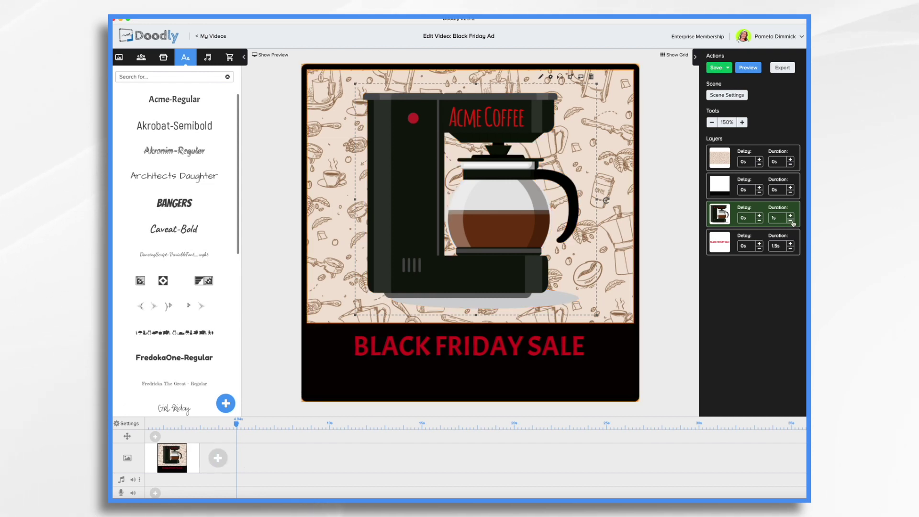
pyautogui.click(748, 67)
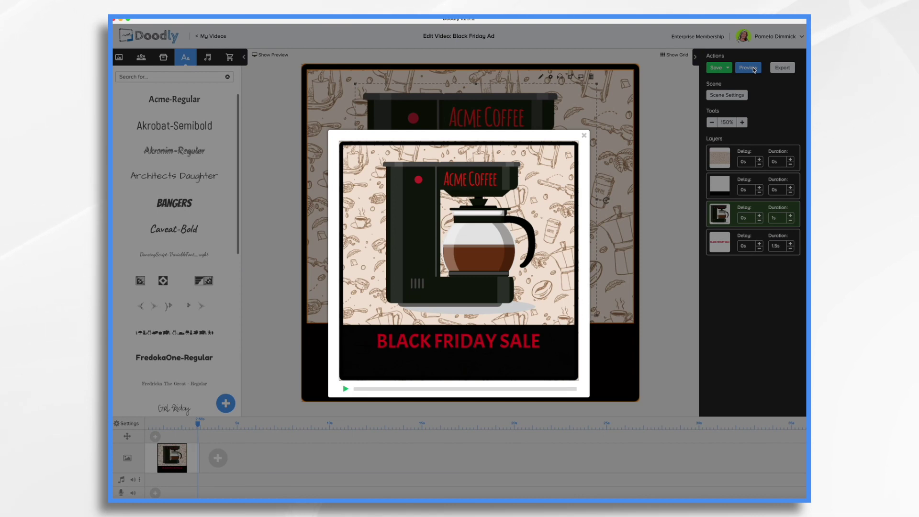
pyautogui.click(584, 137)
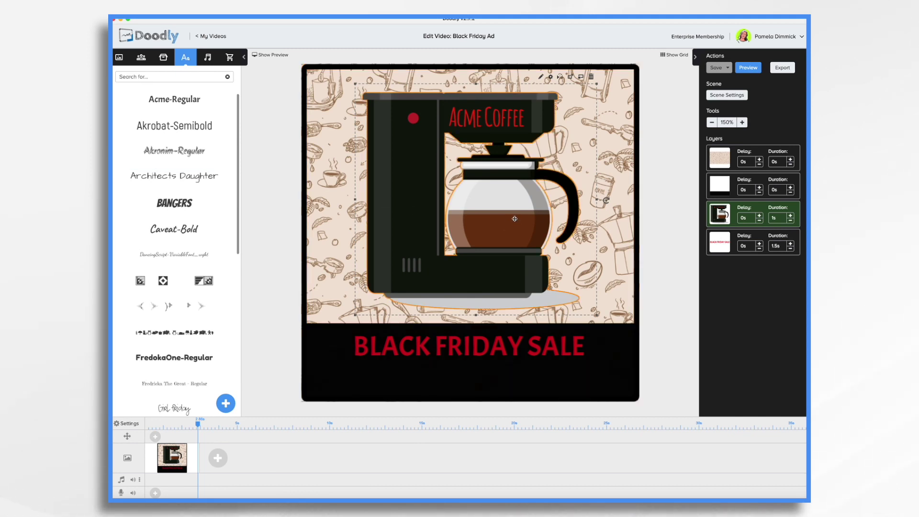
# Search the character library for "COFFEE" and place the cross-legged businessman holding a mug in front of the coffee maker's left side.
pyautogui.click(141, 57)
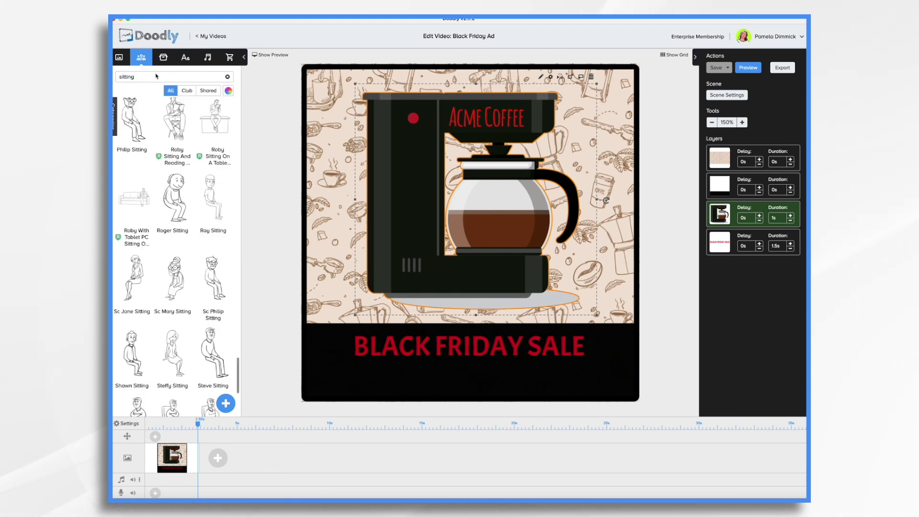
pyautogui.press('super+a')
pyautogui.press('BackSpace')
pyautogui.write('COFFEE')
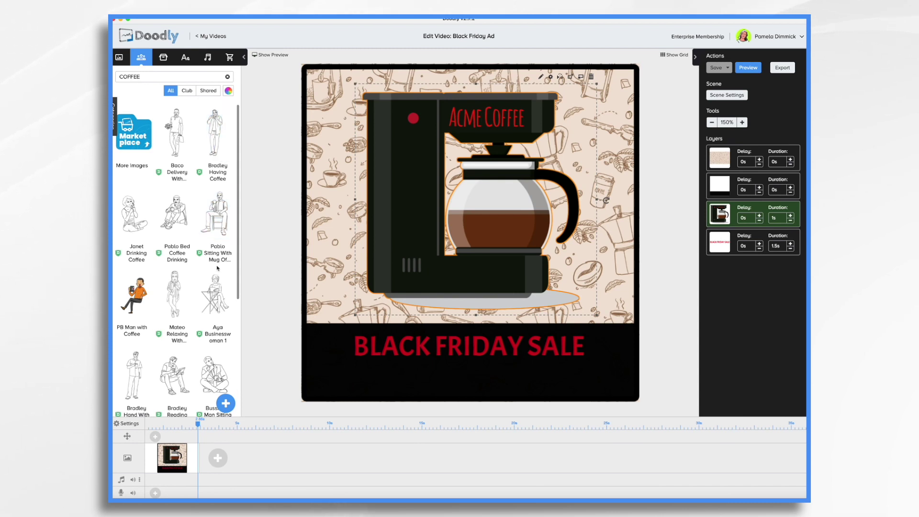
pyautogui.scroll(-3, 219, 224)
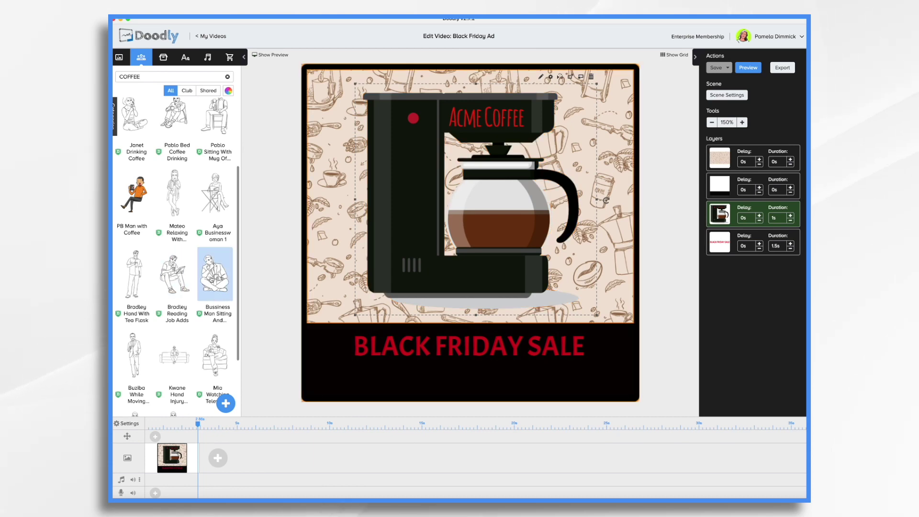
pyautogui.moveTo(210, 277); pyautogui.dragTo(364, 282)
pyautogui.click(424, 273)
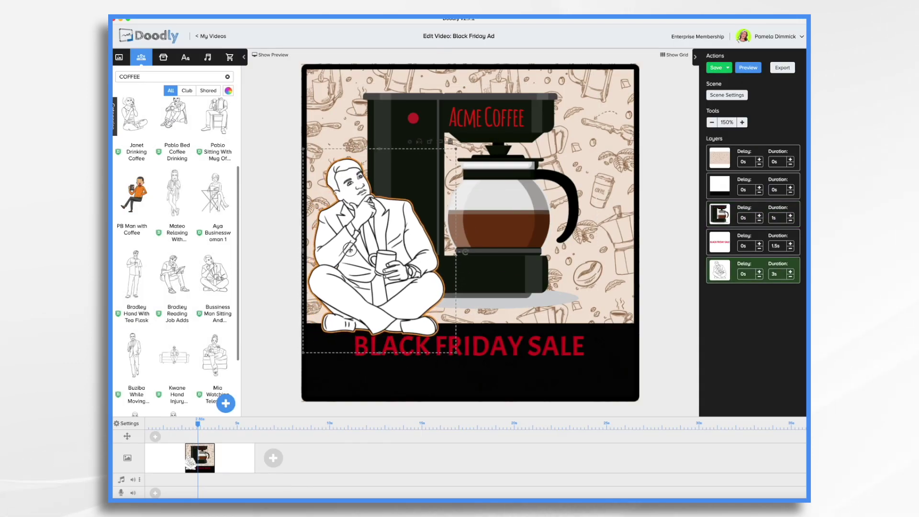
# Find the Thought Bubble prop by searching "thought", add it to the scene, shrink it and position it above the businessman's head.
pyautogui.click(163, 57)
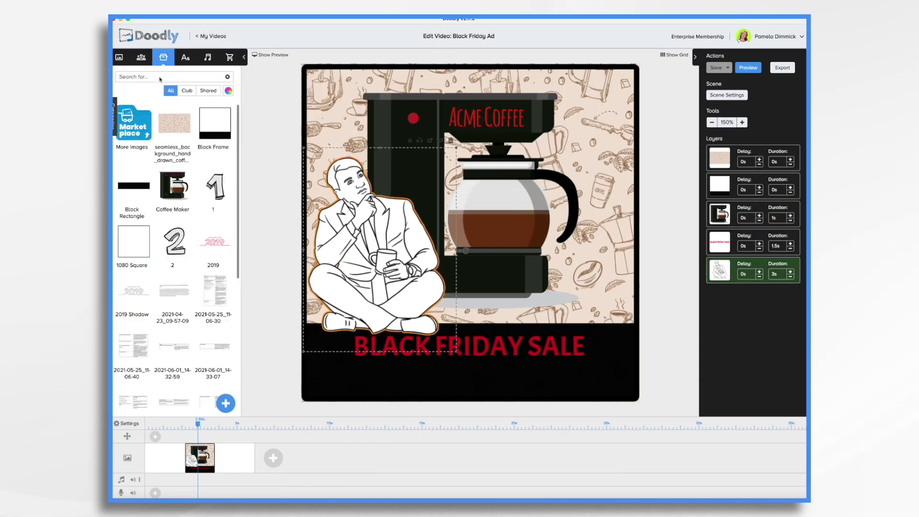
pyautogui.click(160, 77)
pyautogui.write('thought')
pyautogui.press('Return')
pyautogui.moveTo(210, 122); pyautogui.dragTo(398, 157)
pyautogui.click(426, 271)
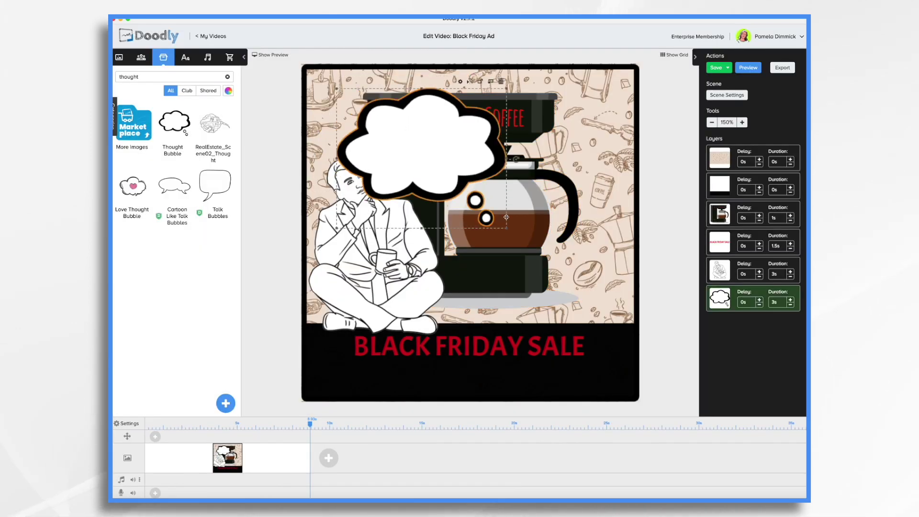
pyautogui.moveTo(506, 216); pyautogui.dragTo(448, 179)
pyautogui.moveTo(392, 124); pyautogui.dragTo(383, 103)
# Add the Architects Daughter text "This is the ONE!" and fit it on two lines inside the thought bubble.
pyautogui.click(186, 57)
pyautogui.moveTo(174, 175); pyautogui.dragTo(390, 101)
pyautogui.press('super+a')
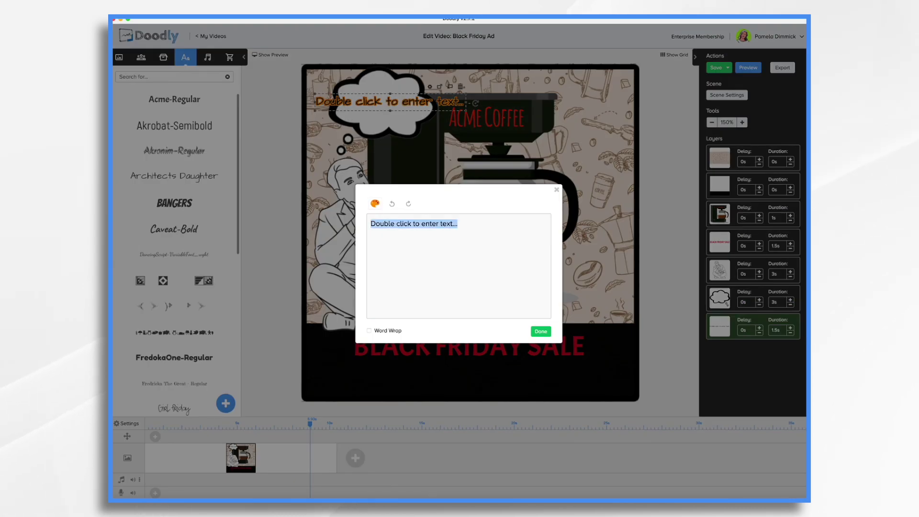
pyautogui.write('This is the ONE!')
pyautogui.click(540, 331)
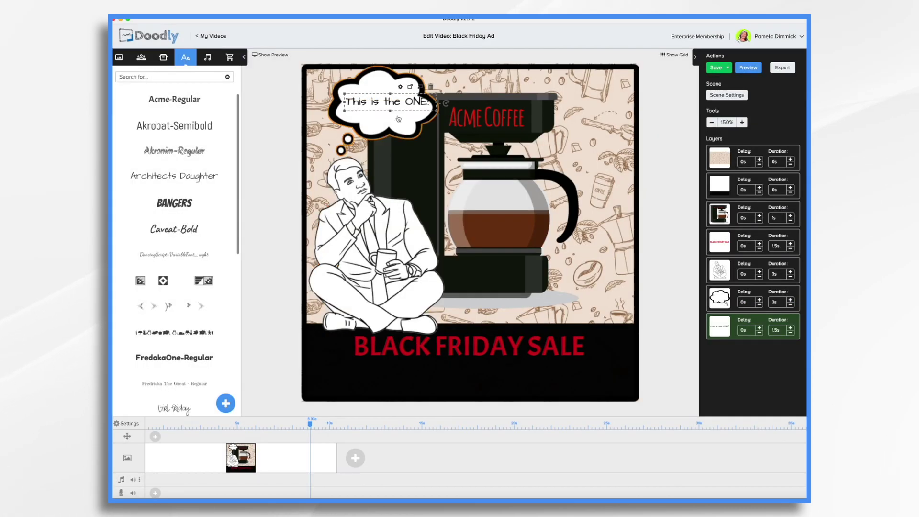
pyautogui.moveTo(433, 114)
pyautogui.mouseDown()
pyautogui.moveTo(392, 118)
pyautogui.moveTo(422, 126)
pyautogui.mouseUp()
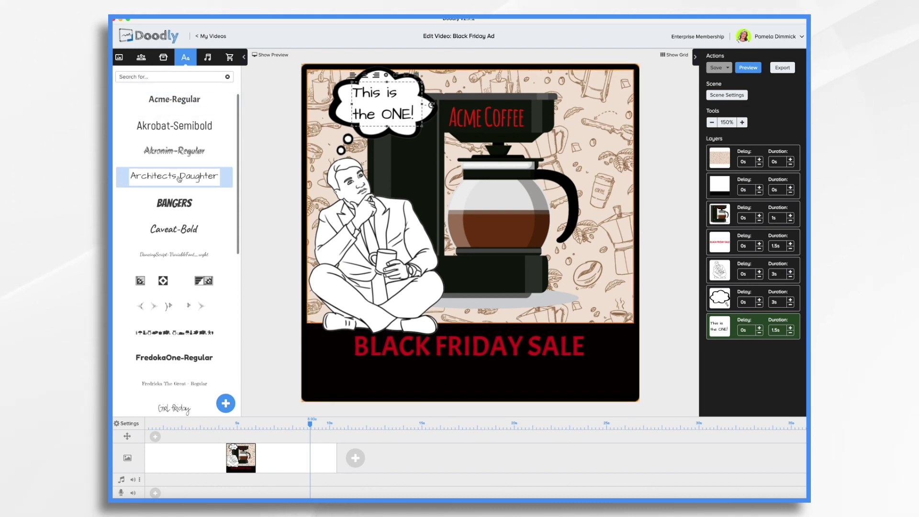
# Add the Architects Daughter text "November 26, 2021" beneath the sale heading and set its color to white (#FFFFFF).
pyautogui.moveTo(174, 175); pyautogui.dragTo(467, 372)
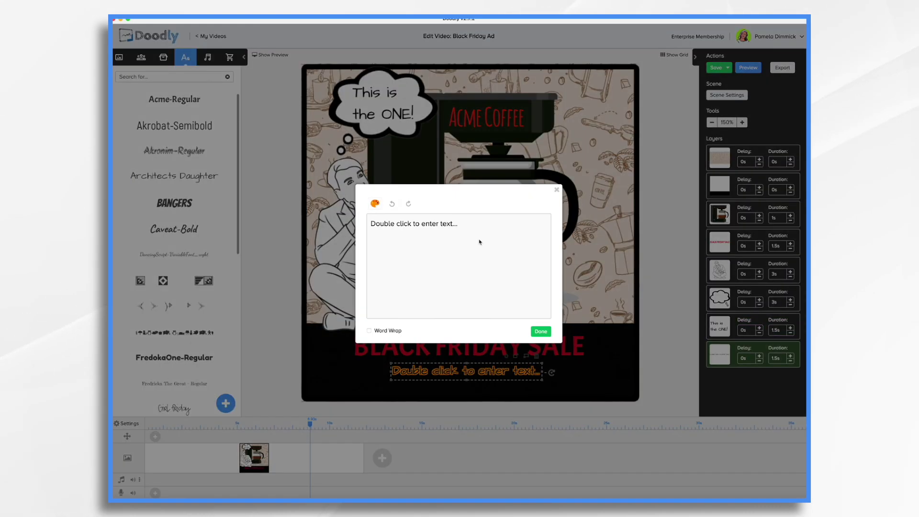
pyautogui.write('November 26, 2021')
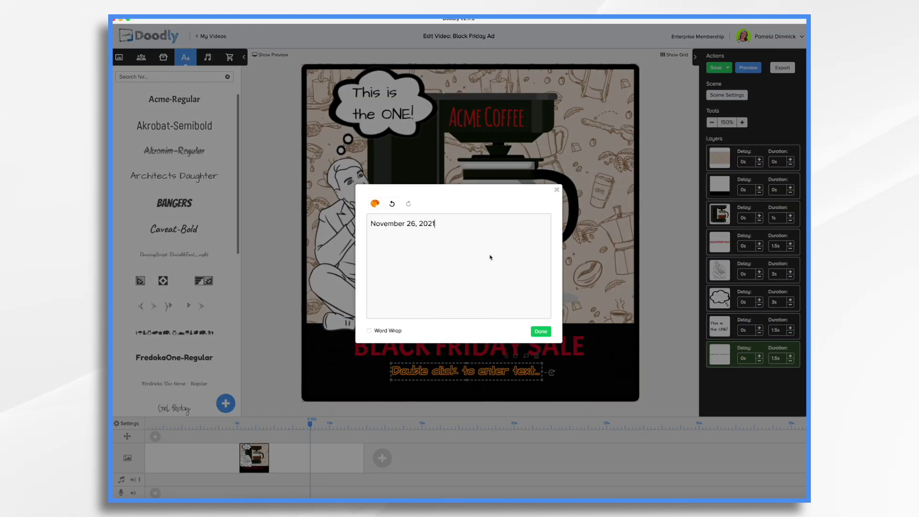
pyautogui.click(540, 331)
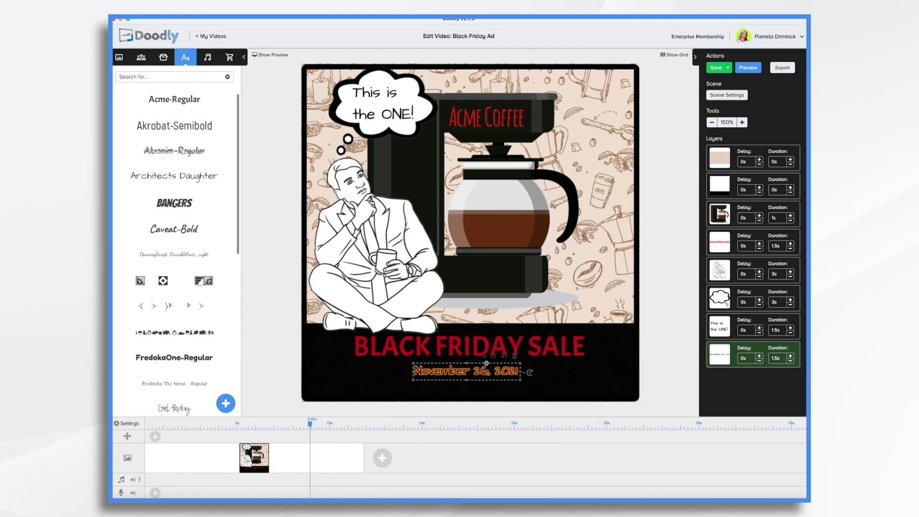
pyautogui.click(485, 359)
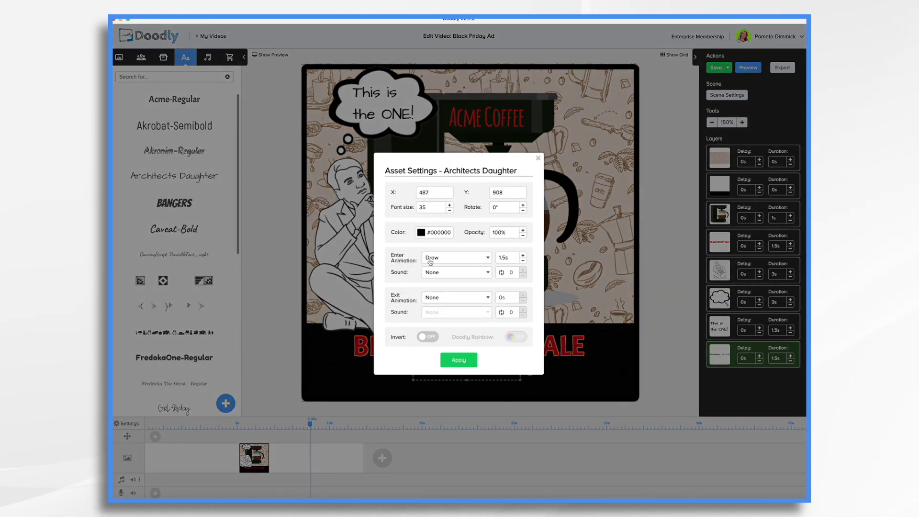
pyautogui.click(421, 232)
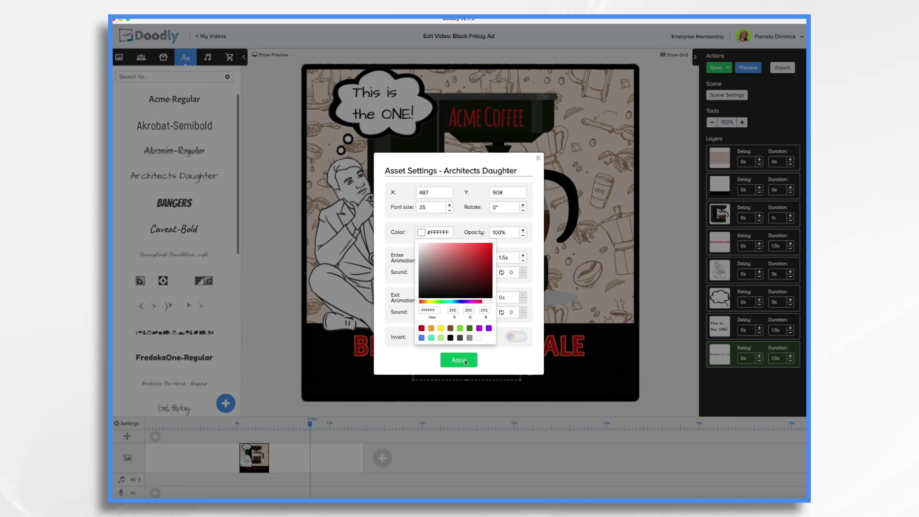
pyautogui.click(465, 362)
pyautogui.click(464, 364)
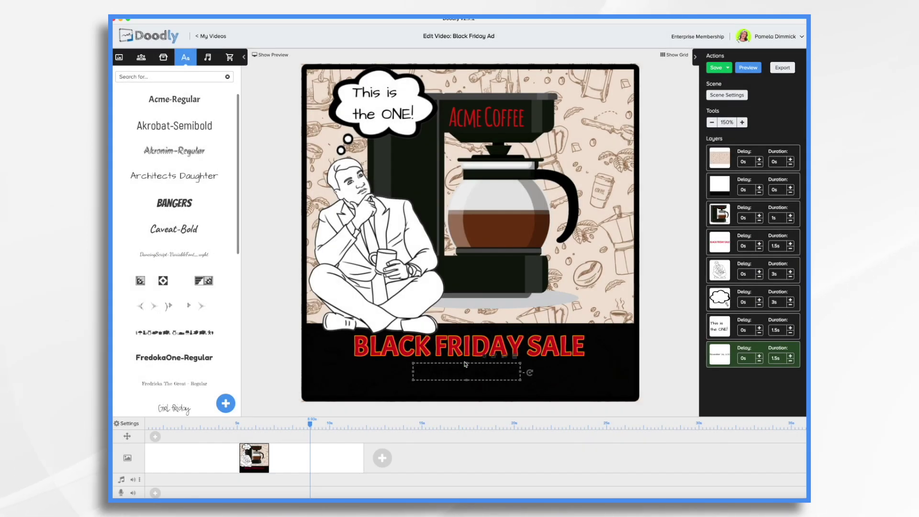
pyautogui.hotkey('ctrl', 'd')
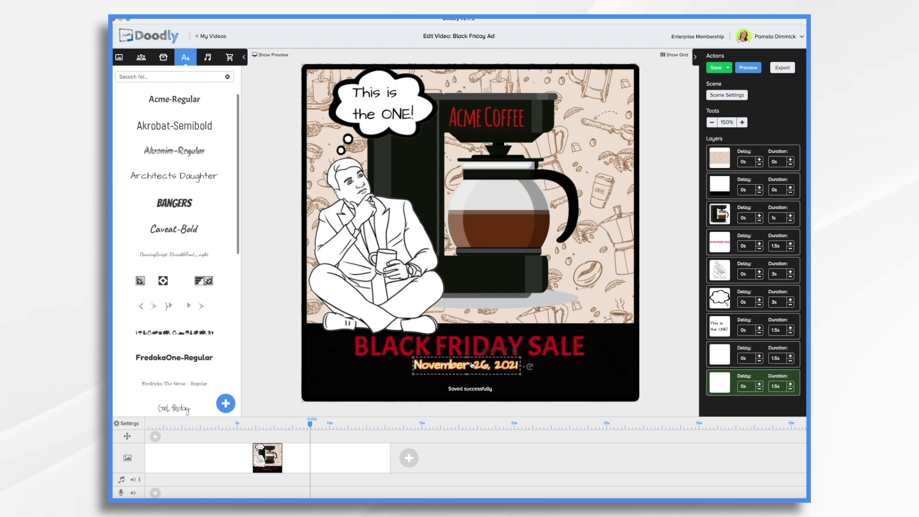
pyautogui.moveTo(470, 371); pyautogui.dragTo(469, 380)
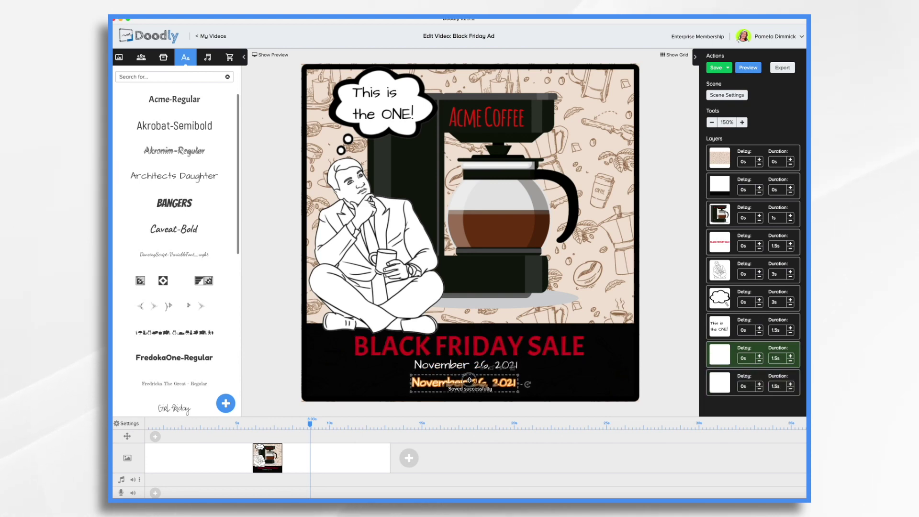
pyautogui.doubleClick(499, 386)
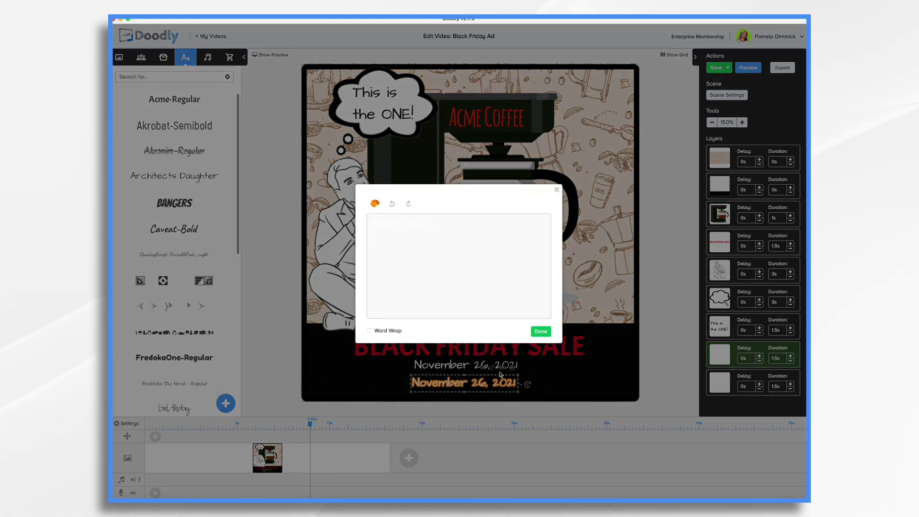
pyautogui.tripleClick(446, 228)
pyautogui.press('BackSpace')
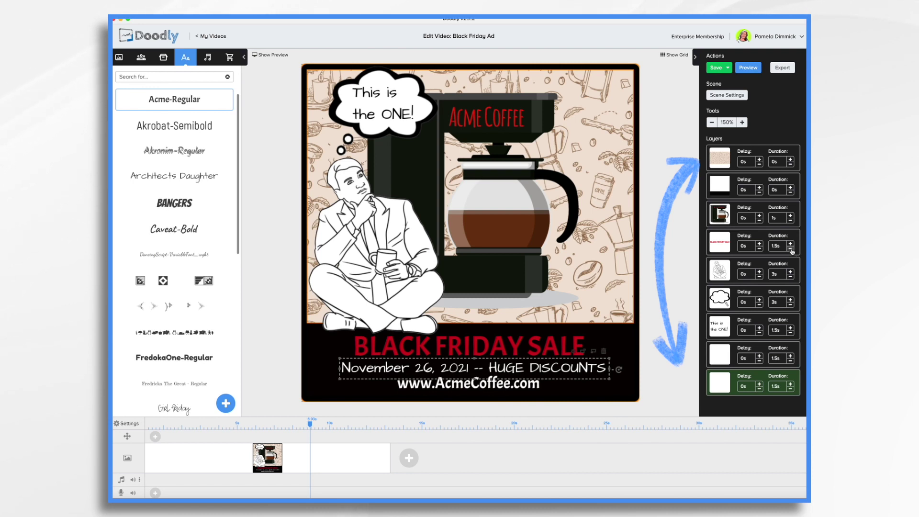
# Set the businessman's duration to 2s and the thought bubble's duration to 1s.
pyautogui.click(790, 277)
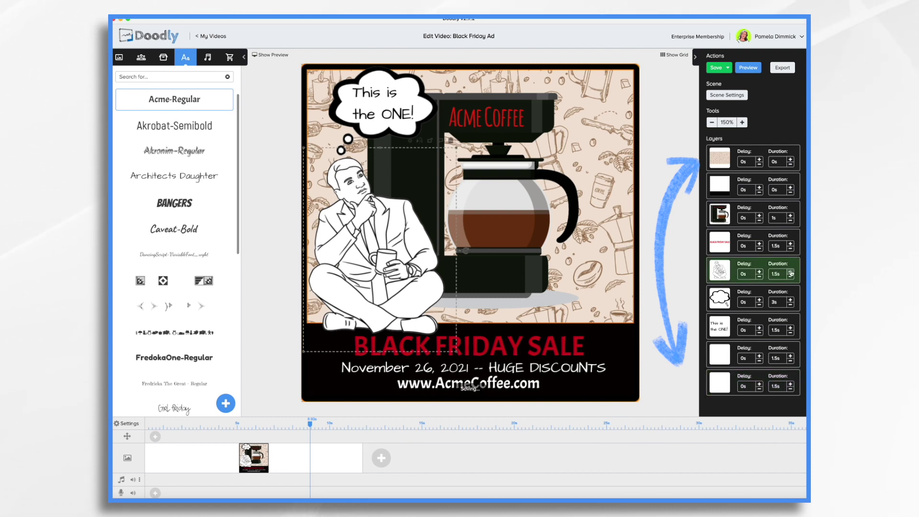
pyautogui.click(790, 307)
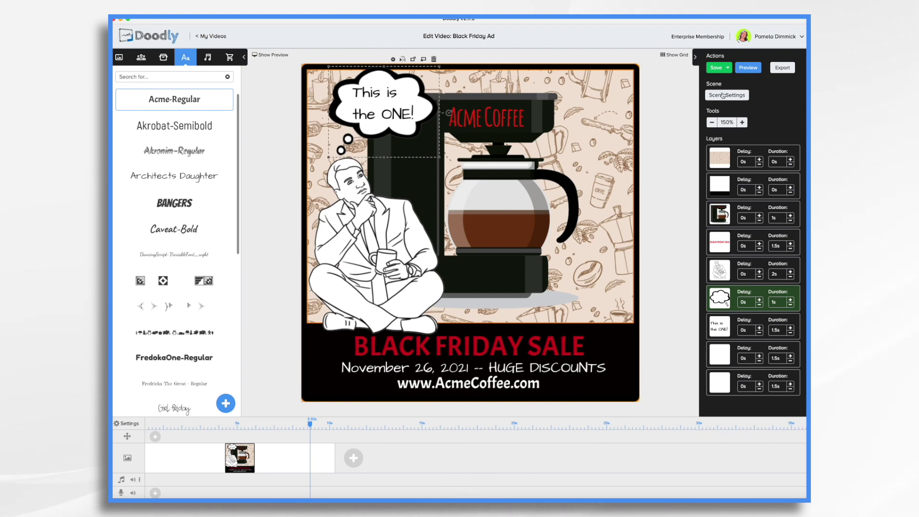
# Increase the extra time at the end of the scene, then play the video preview and close it.
pyautogui.click(728, 96)
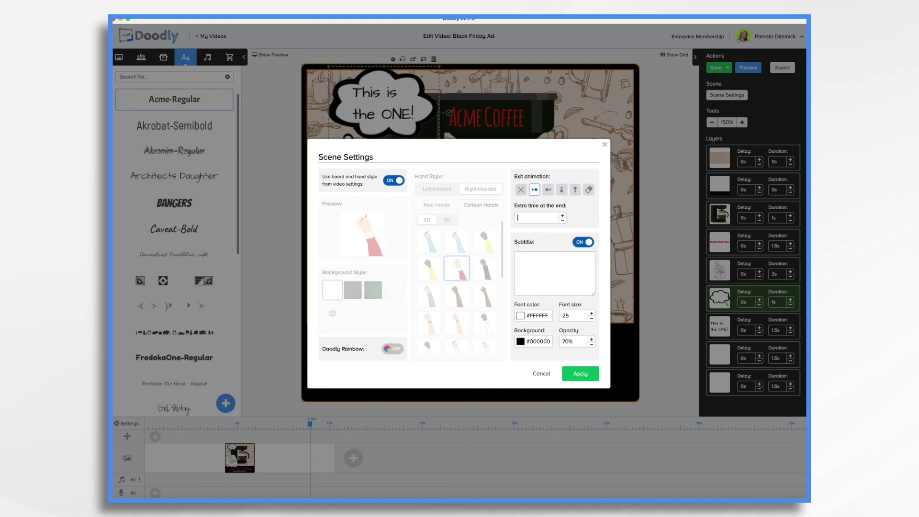
pyautogui.click(581, 373)
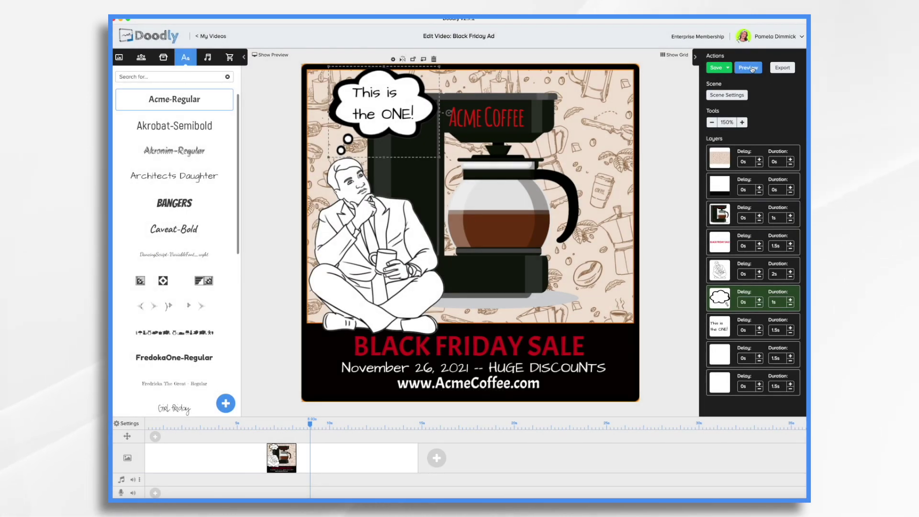
pyautogui.click(752, 68)
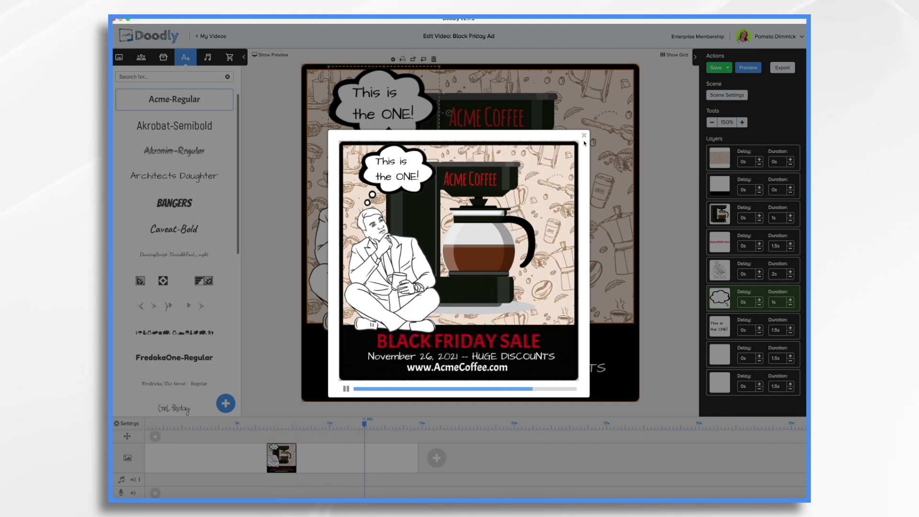
pyautogui.press('Escape')
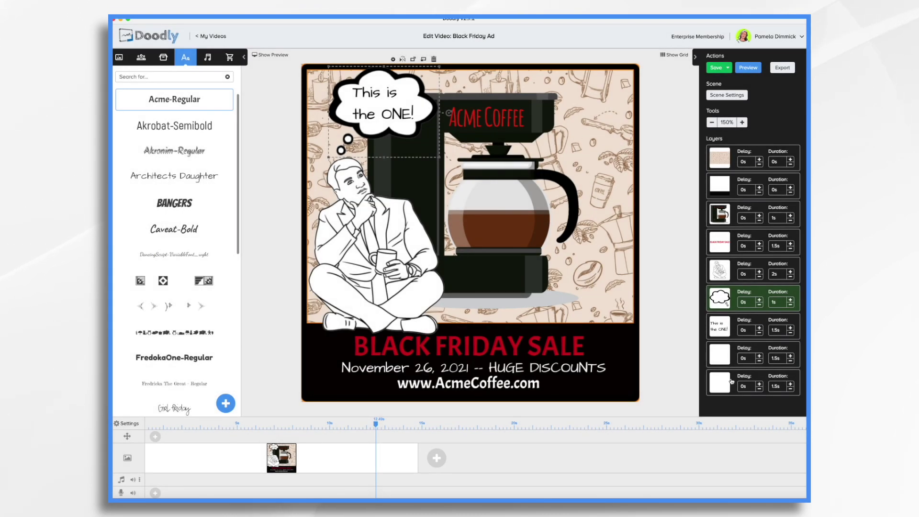
# Select the layer of the date and "HUGE DISCOUNTS" text line.
pyautogui.click(729, 354)
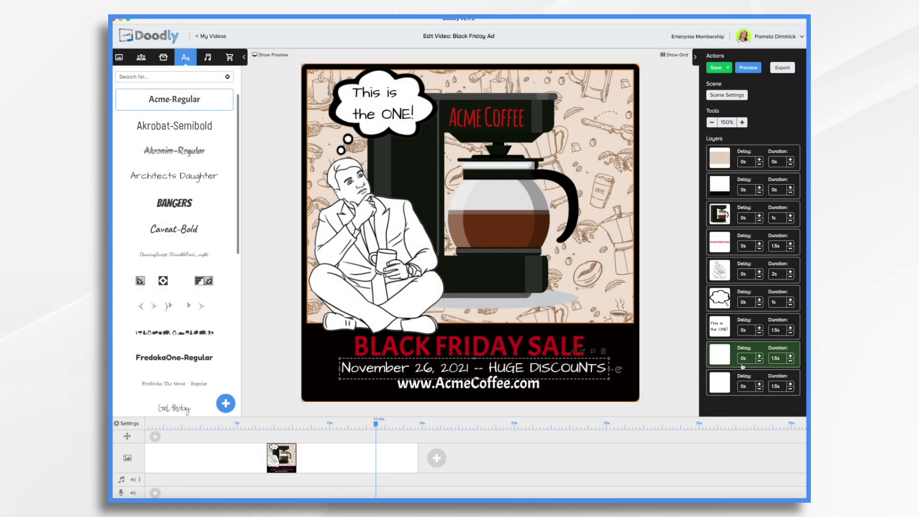